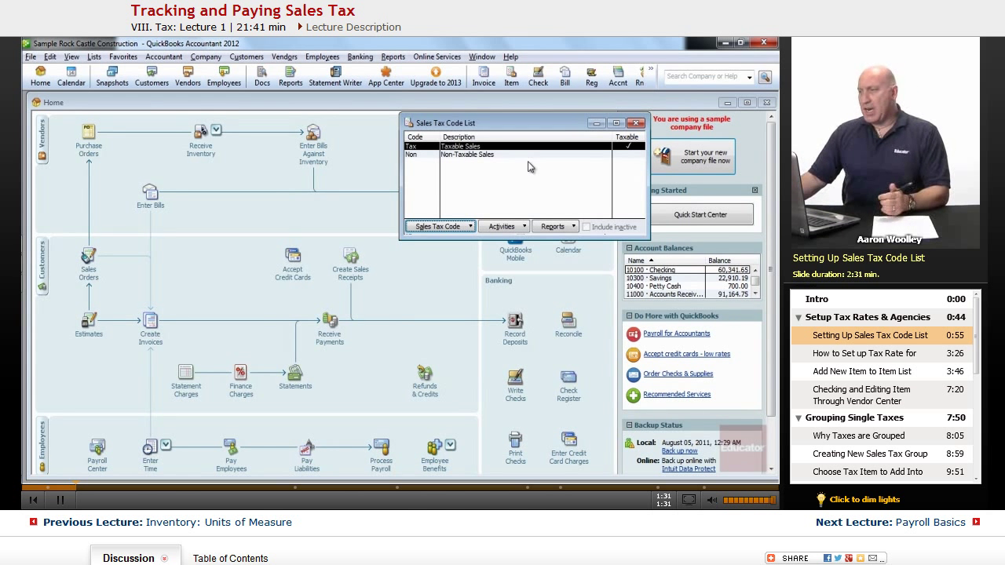
Review the Sales Tax Code actions menu for the Taxable and Non-Taxable codes, then dismiss it.
click(469, 228)
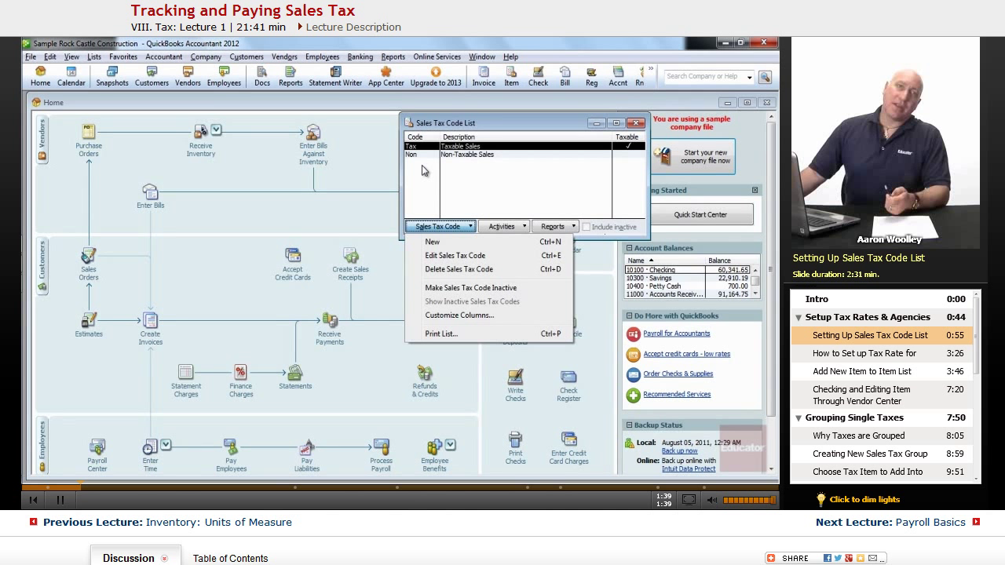
click(528, 186)
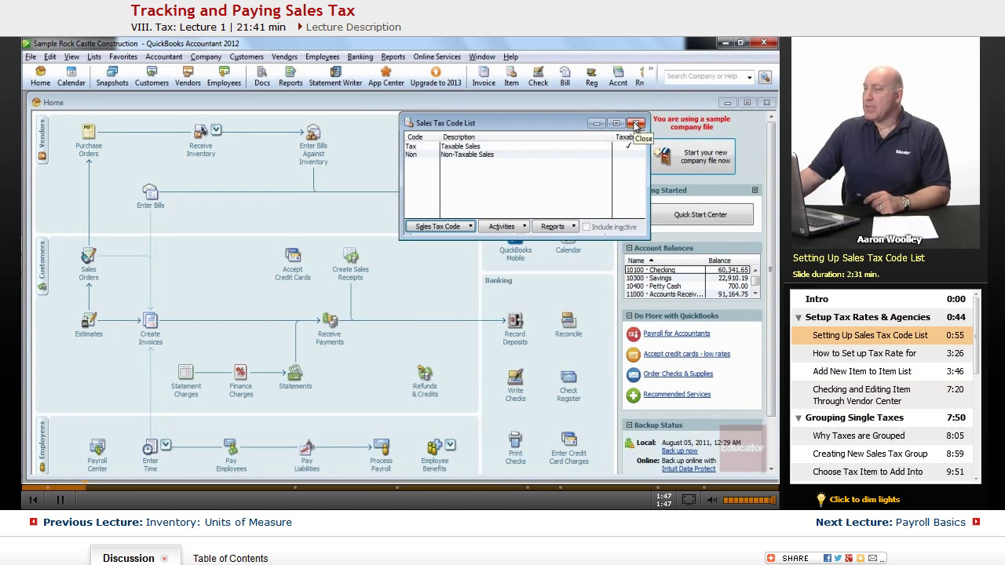
Close the Sales Tax Code List and bring up the Item List from the Lists menu.
click(637, 126)
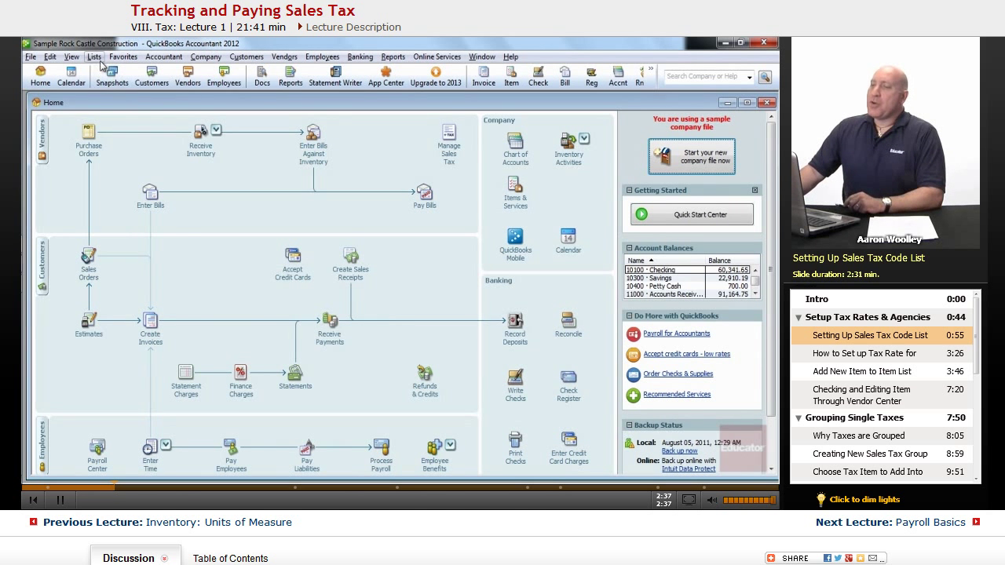
click(95, 56)
click(117, 84)
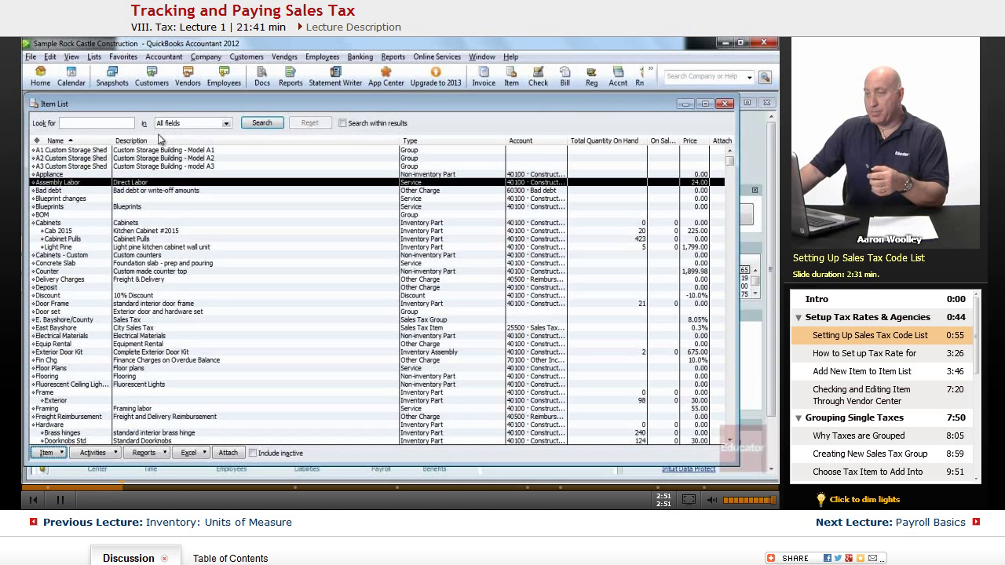
Sort items by Type and review East Bayshore, Out of State, San Domingo and the E. Bayshore/County group.
click(435, 139)
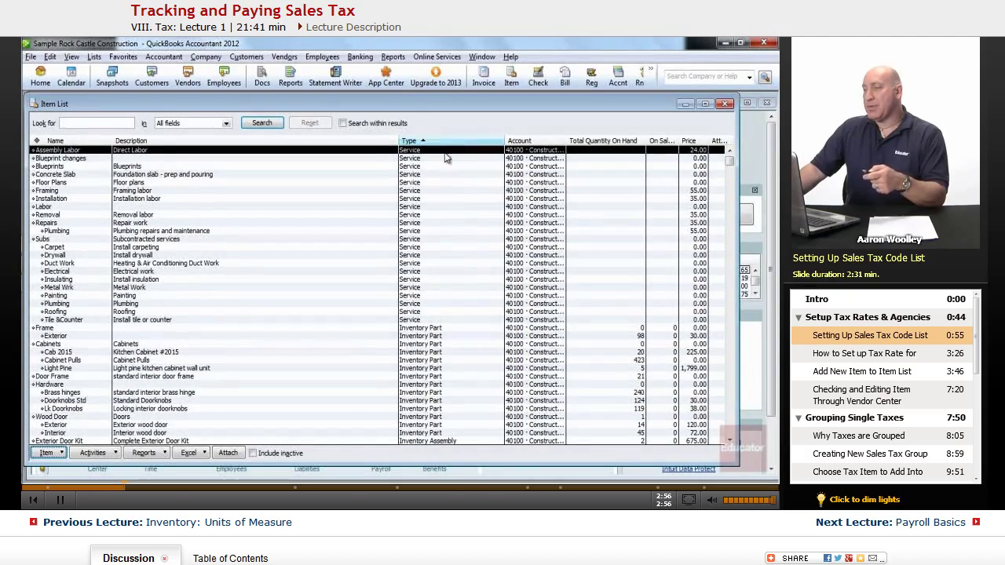
scroll(447, 199, down, 2)
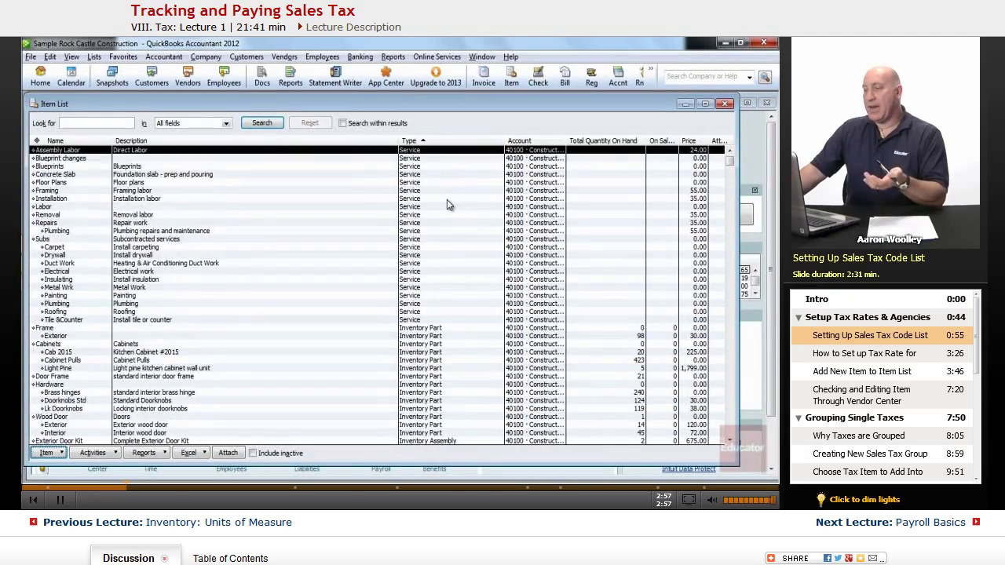
scroll(447, 199, down, 2)
scroll(446, 199, down, 5)
scroll(446, 200, down, 5)
scroll(447, 199, down, 2)
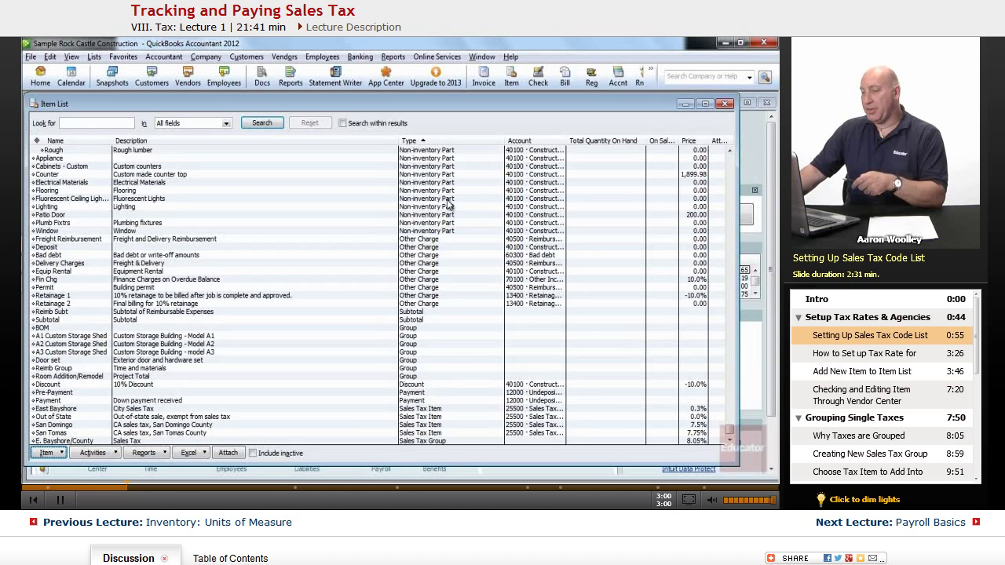
click(351, 410)
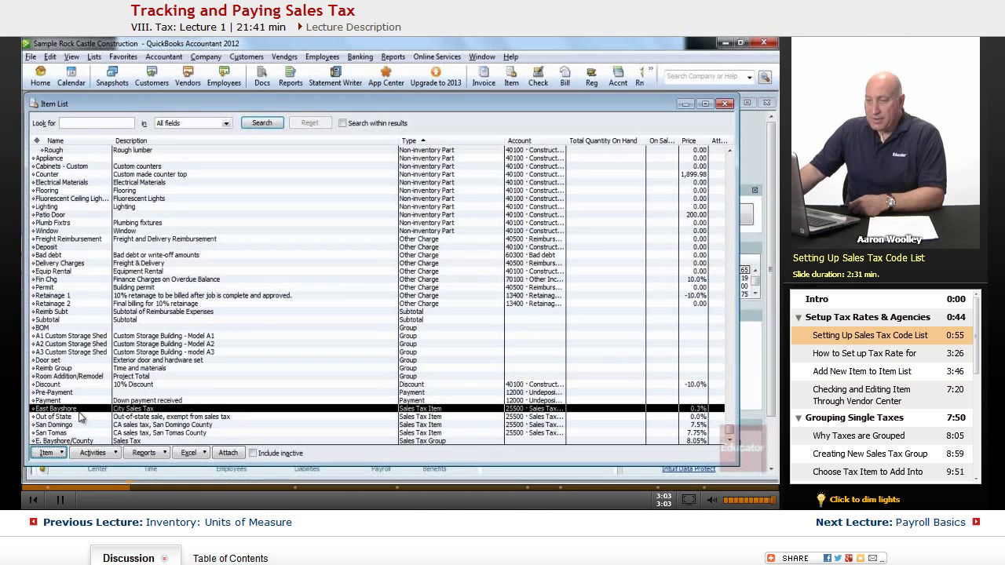
click(87, 417)
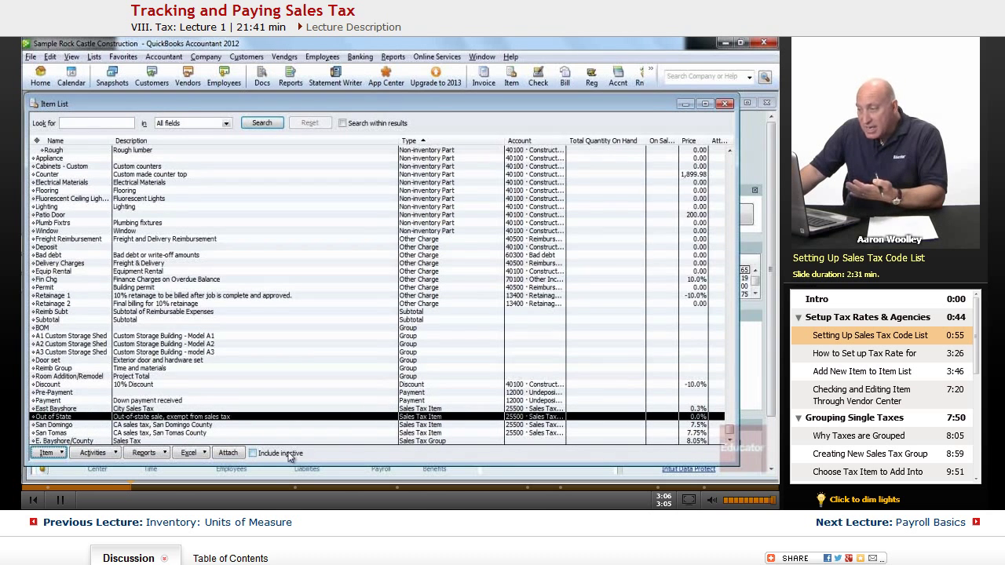
click(77, 426)
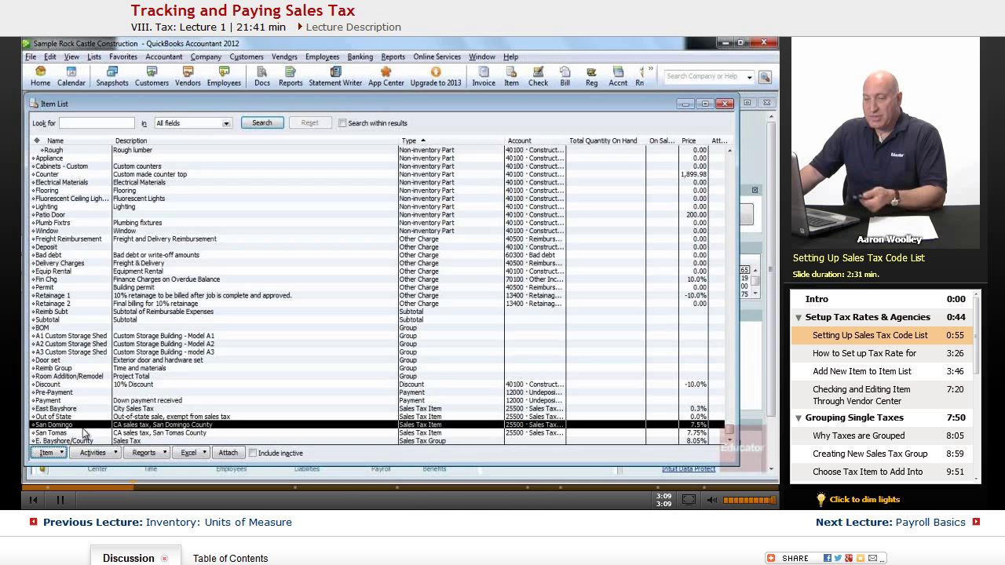
click(93, 441)
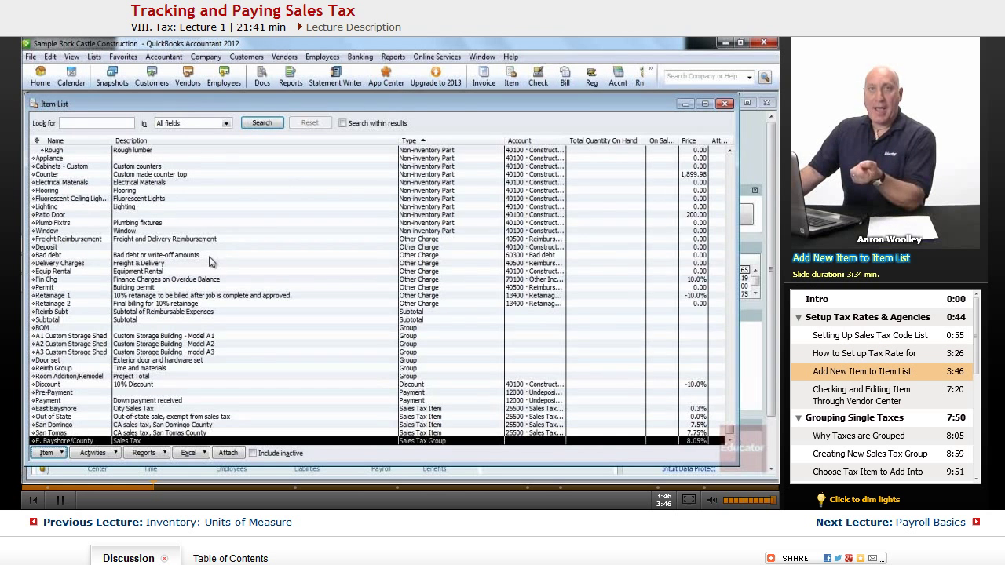
Create a new Sales Tax Item named CA Sales Tax, California Sales Tax, 7.5%, State Board of Equalization, and continue to the next.
click(64, 456)
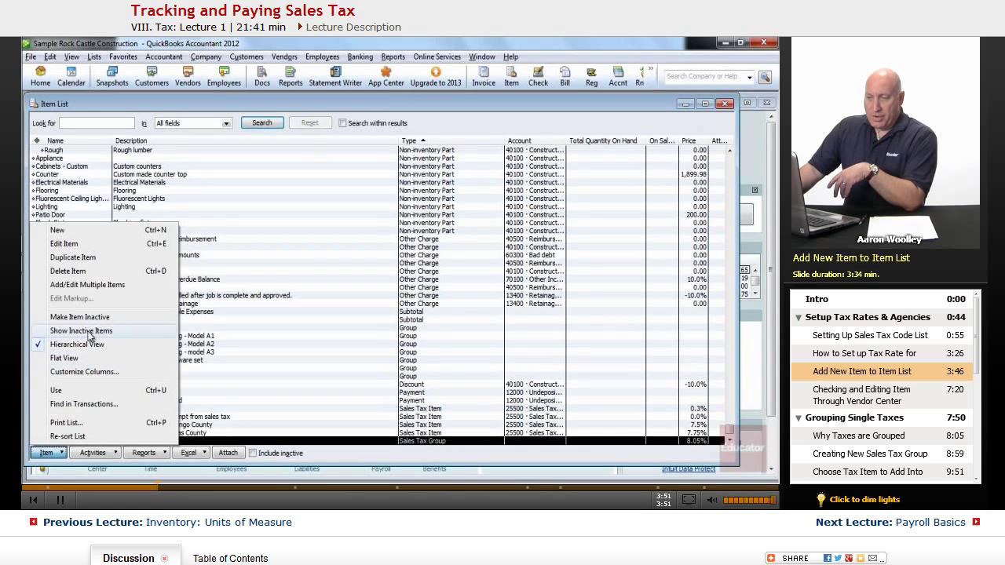
click(58, 230)
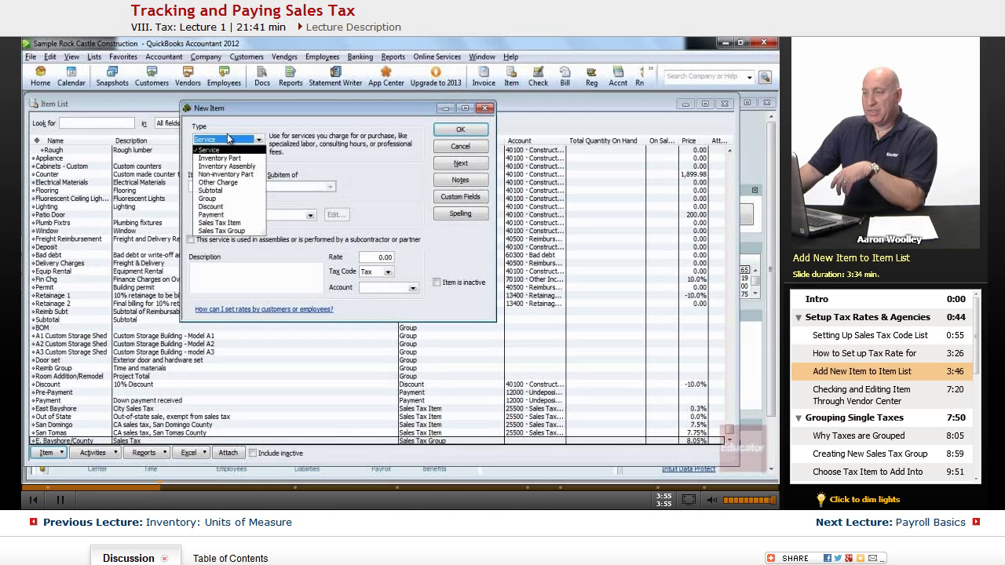
click(216, 223)
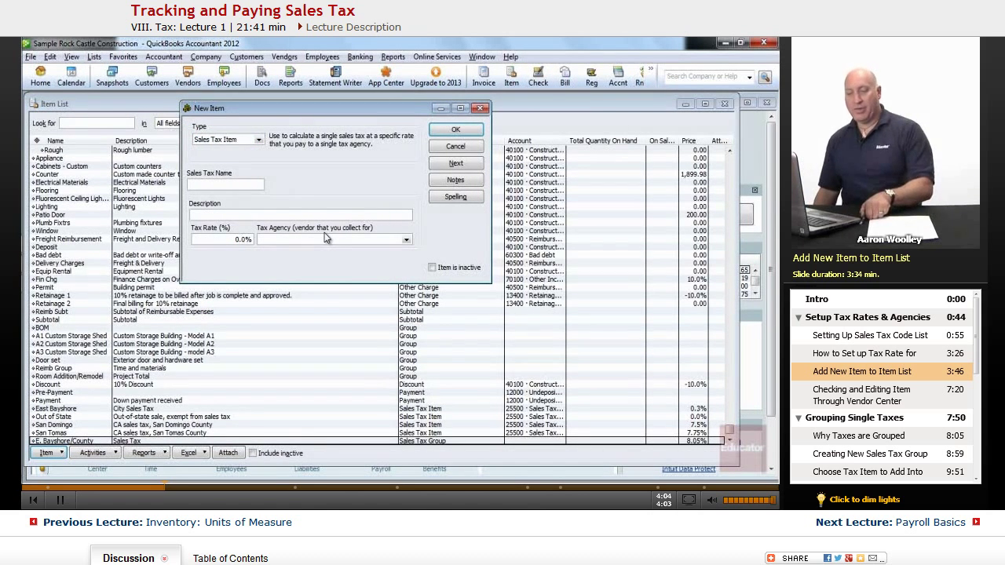
text(CA)
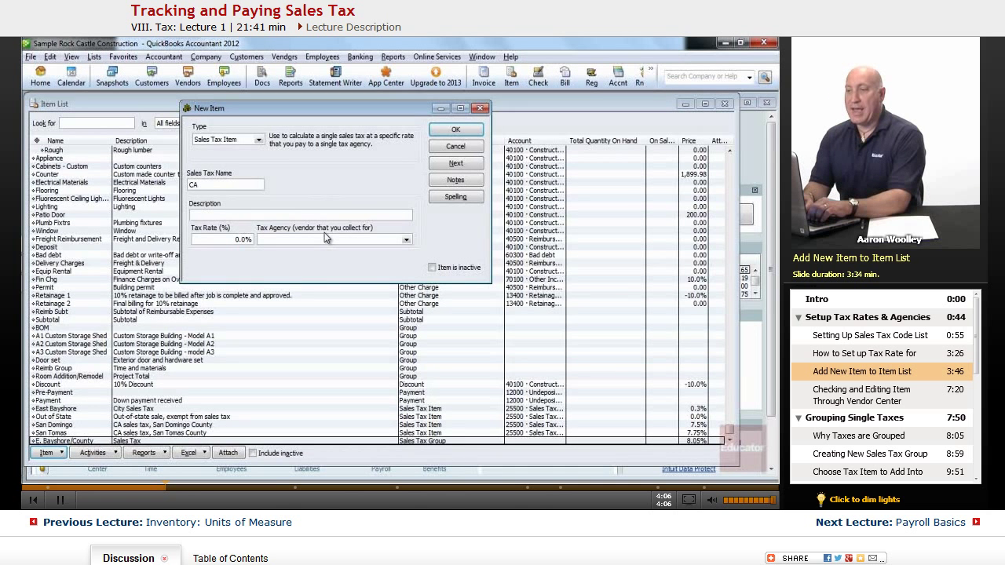
text( Sales Tax)
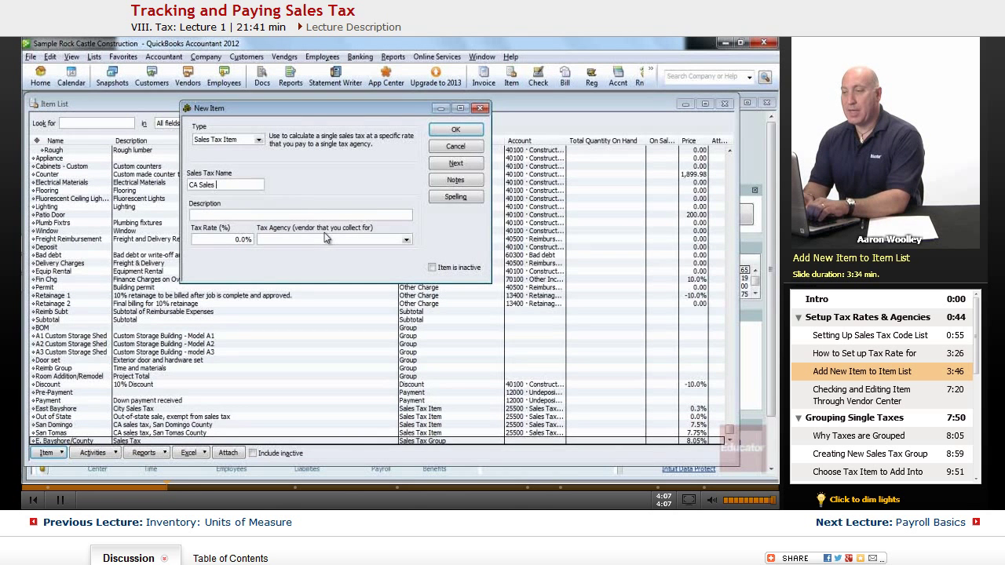
key(Tab)
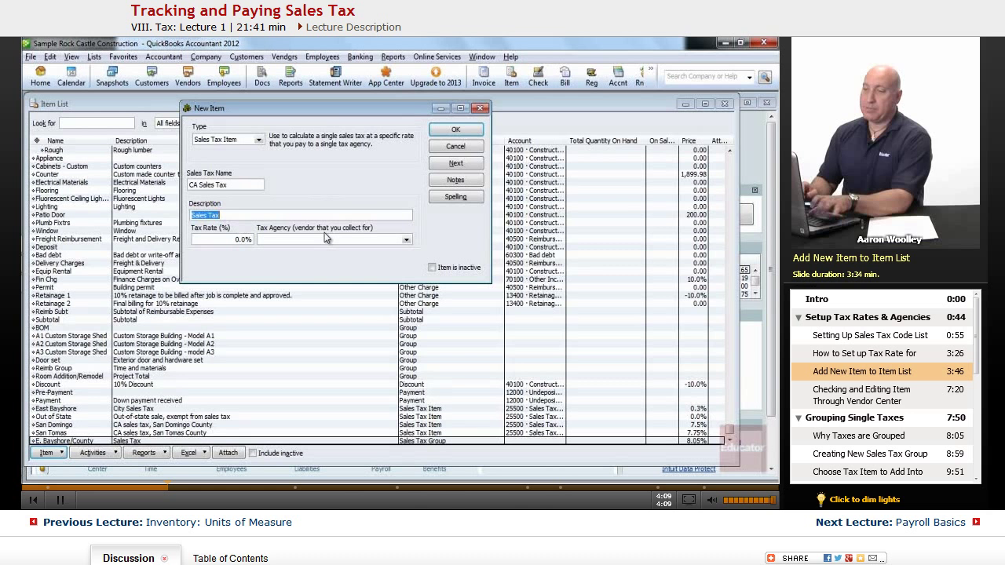
text(Californ)
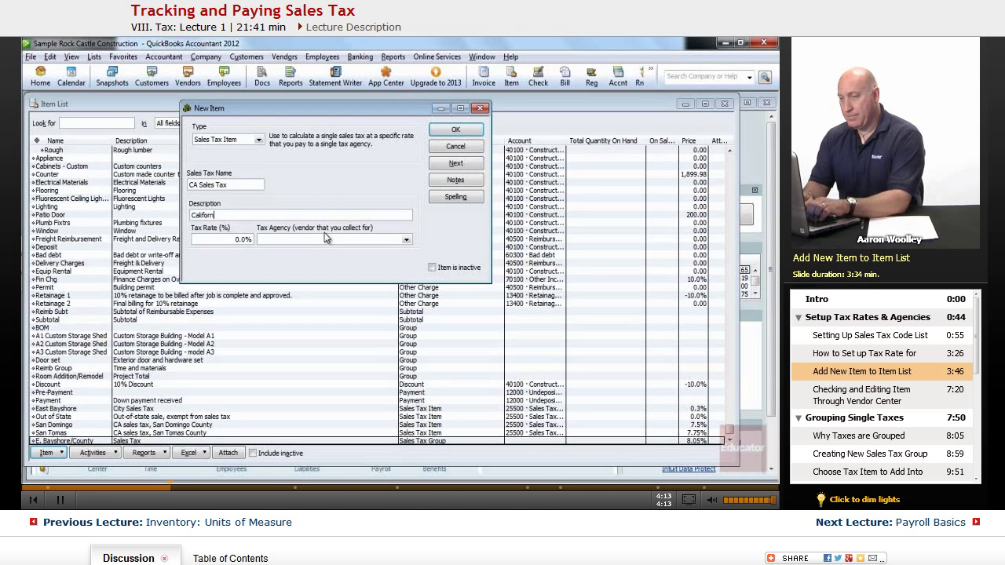
text(ia Sales Tax)
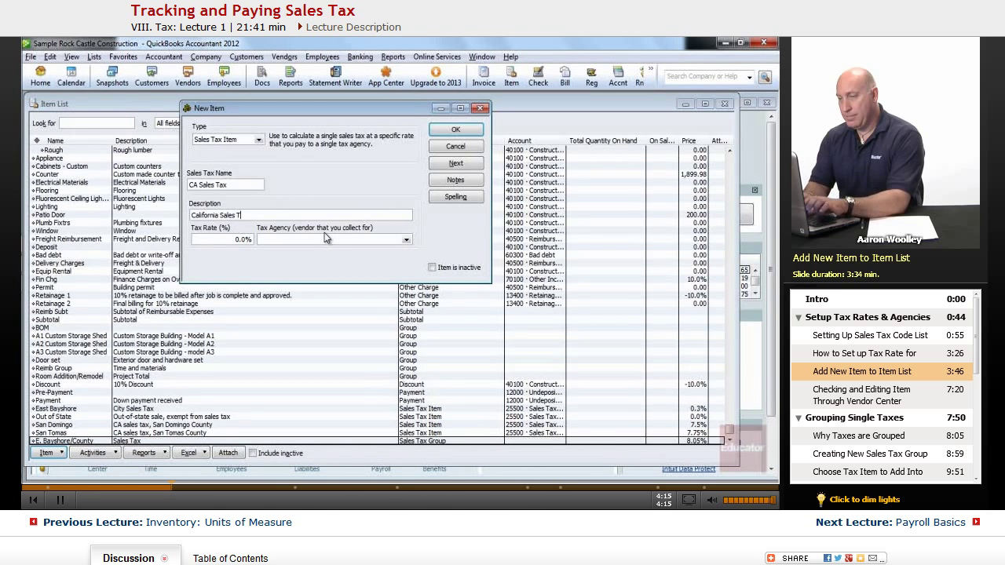
key(Tab)
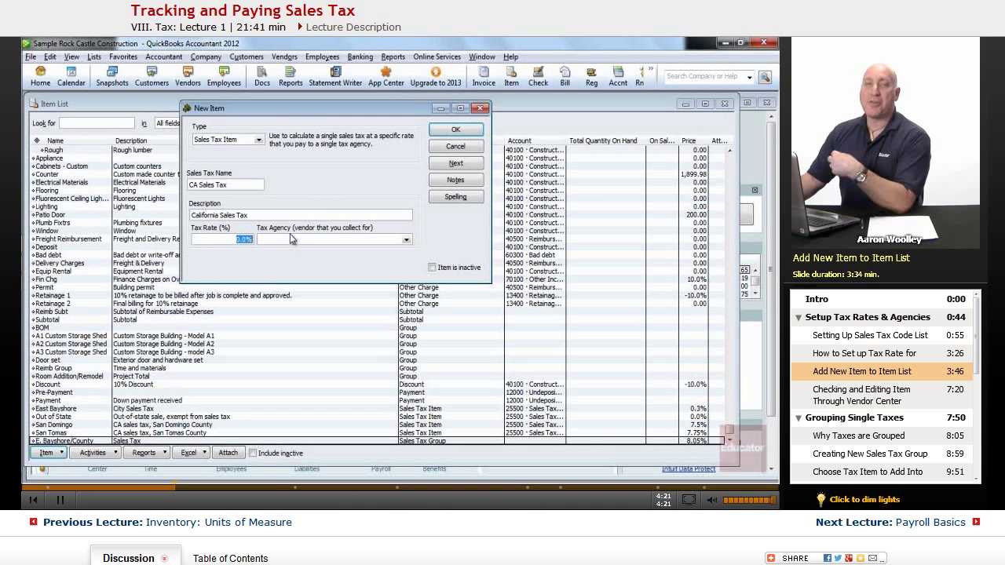
text(7.5)
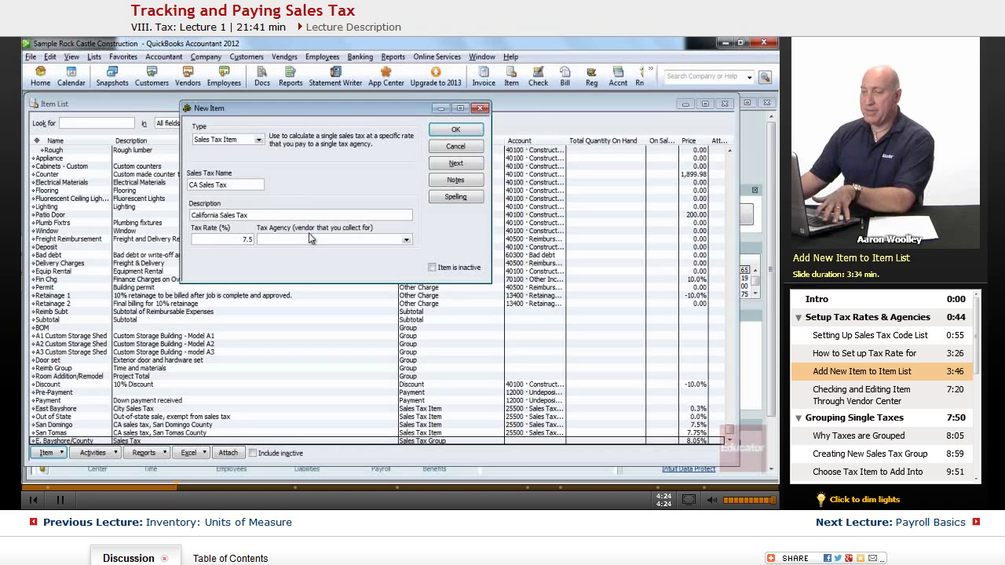
key(Tab)
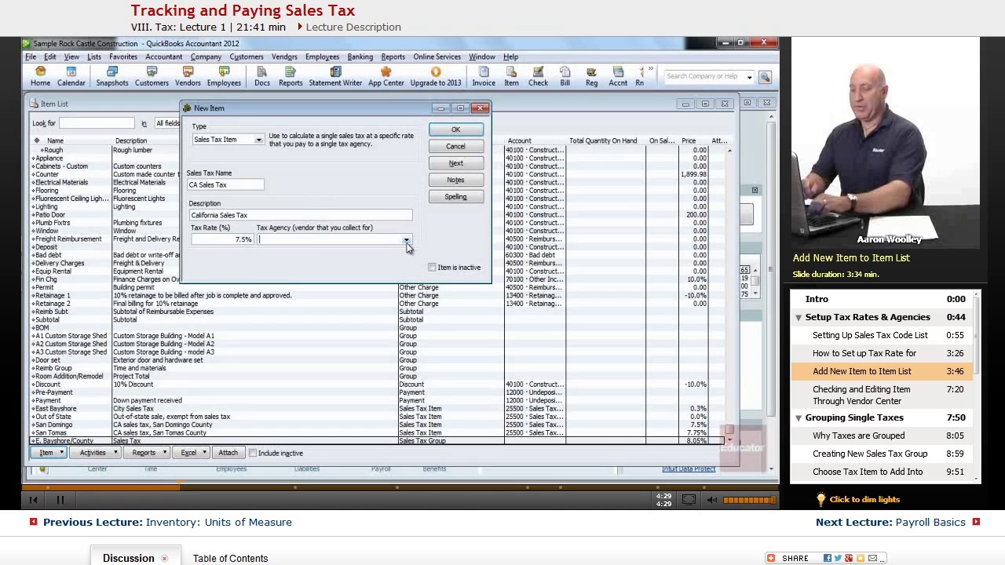
text(State Board of Equalization)
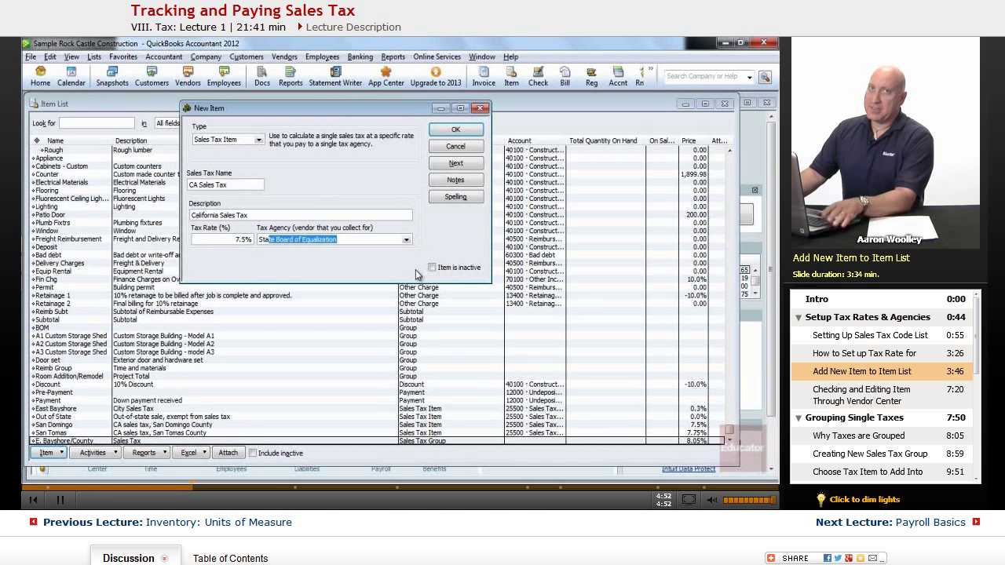
click(457, 164)
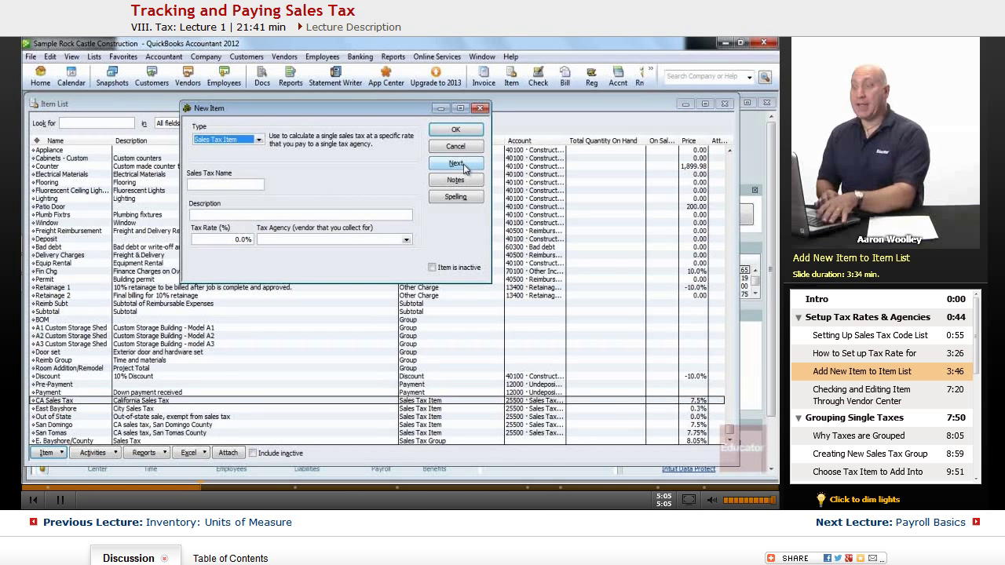
Enter LA County, Los Angeles County Tax, 1.5%, State Board of Equalization, and continue to the next item.
click(454, 146)
text(LA County)
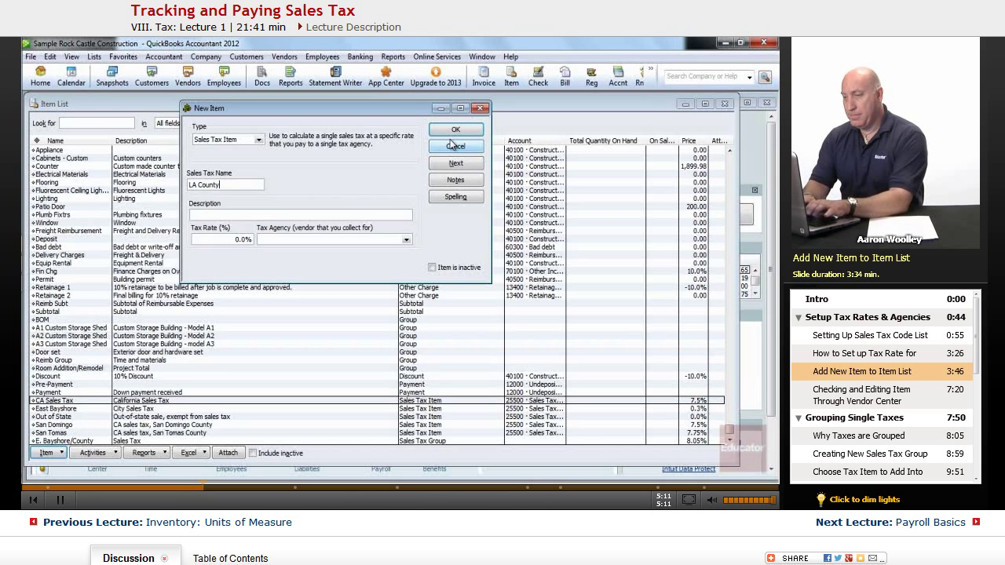
key(Tab)
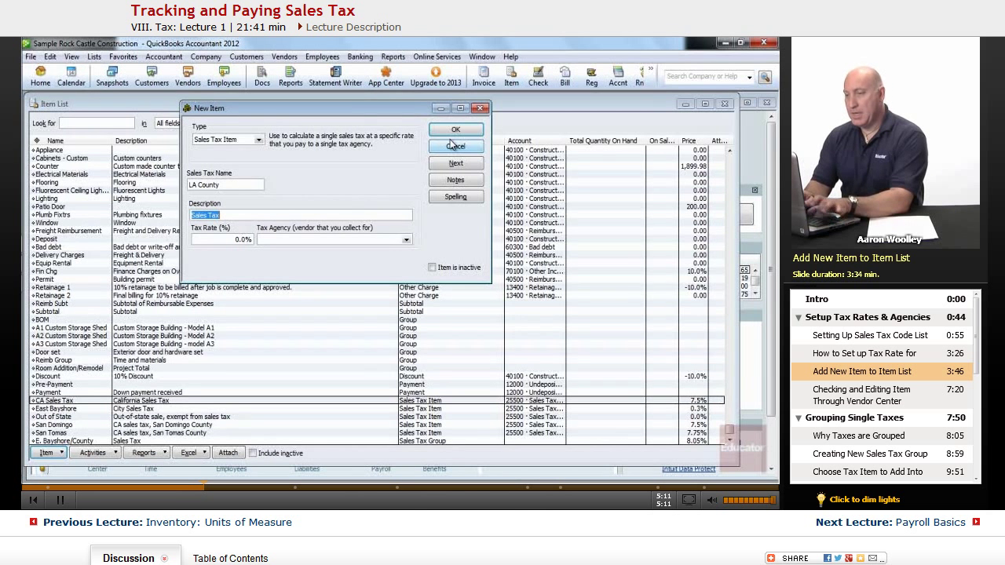
text(los)
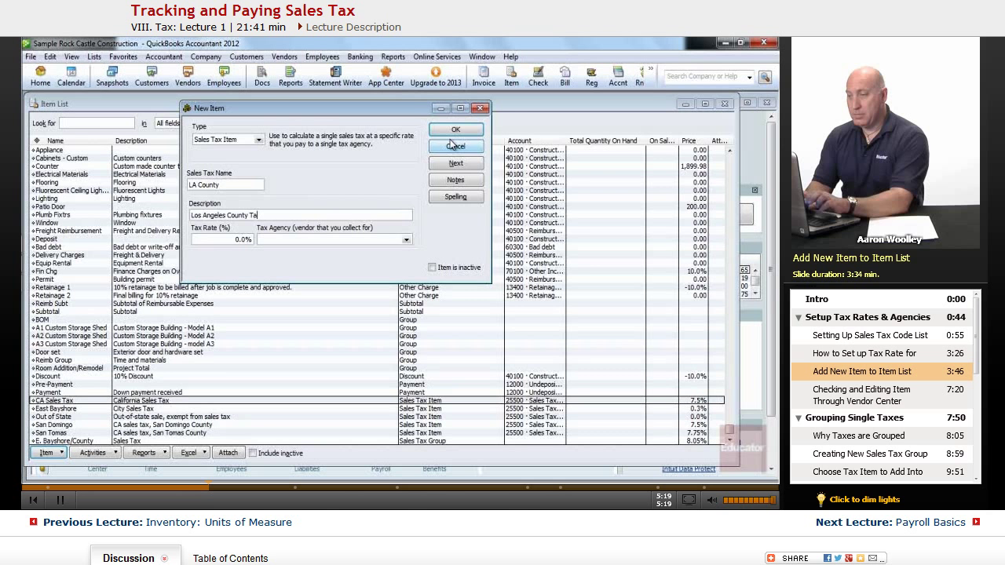
key(Tab)
text(1)
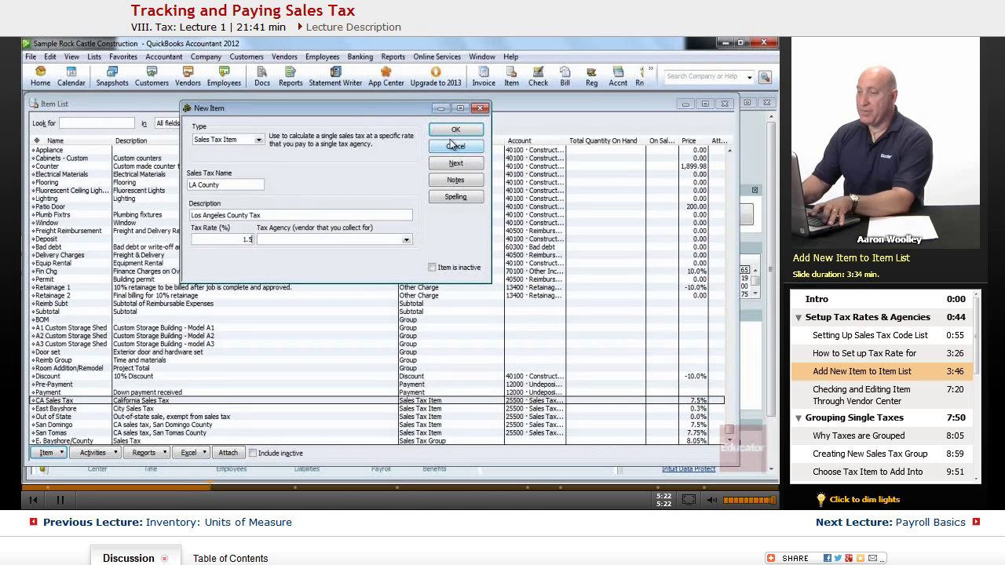
text(%)
text(State Board of Equalization)
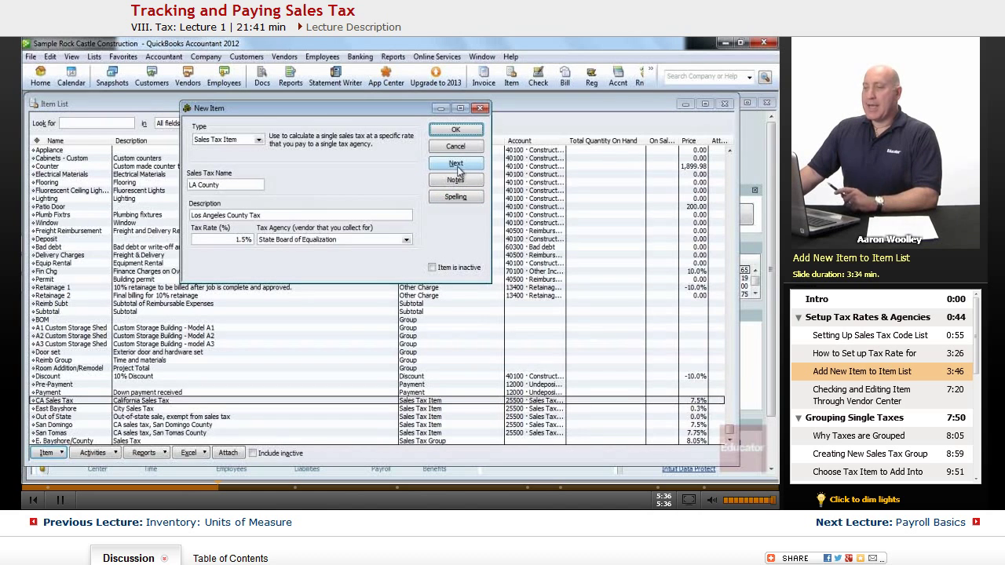
click(457, 165)
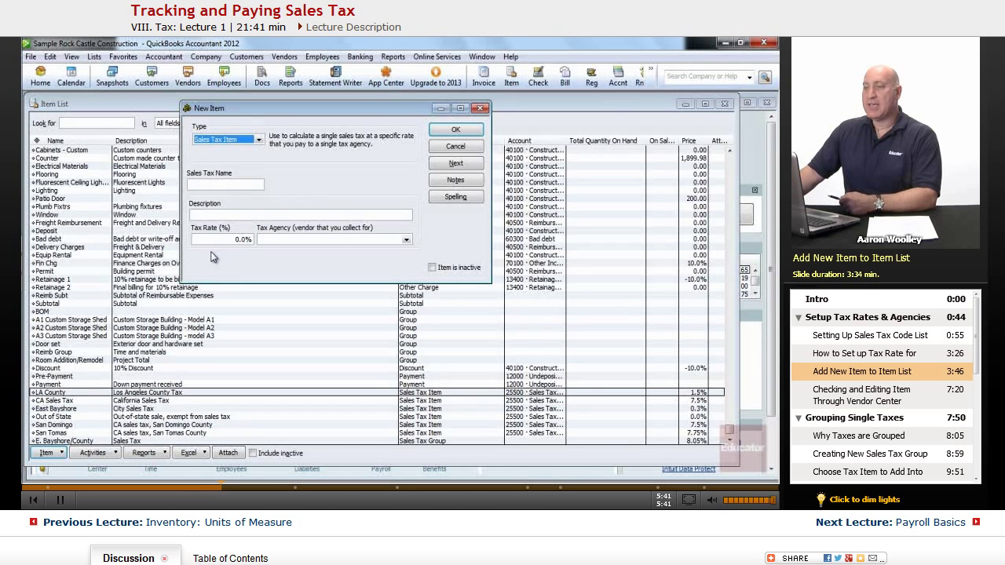
Enter City of ME Tax, description City of ME, rate 0.5%, agency City of ME, and save it.
click(241, 182)
text(City of ME Ta)
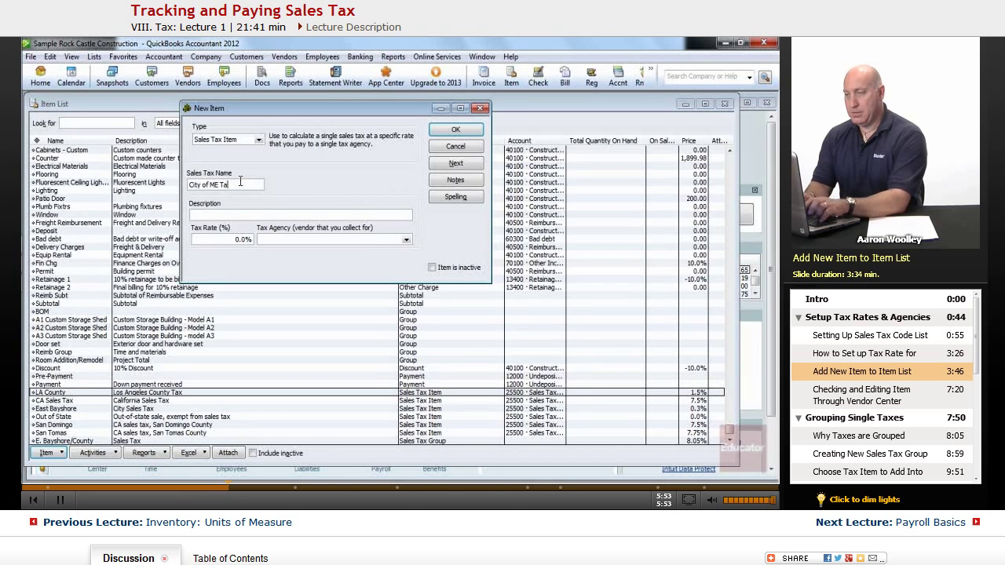
text(x)
key(Tab)
text(City )
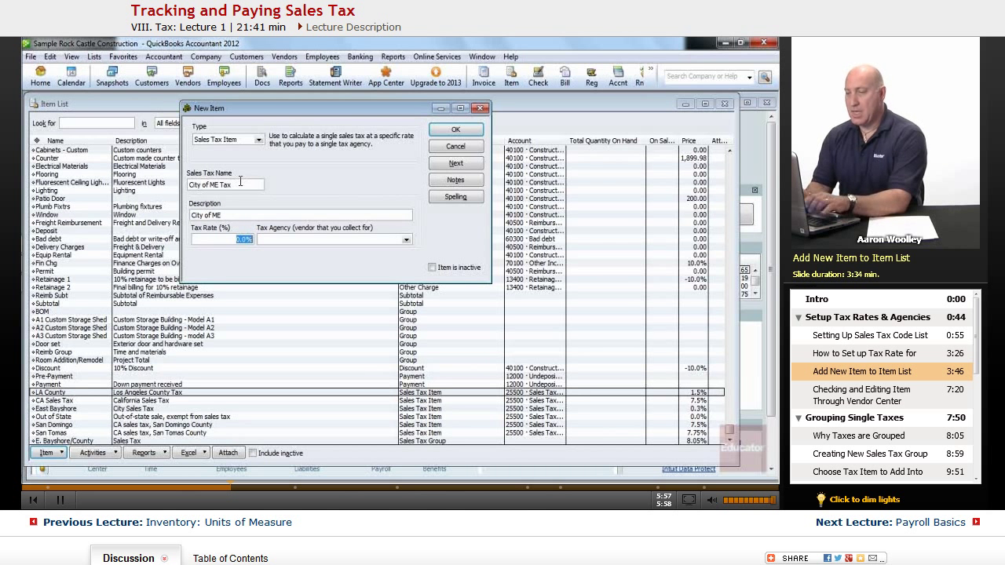
text(.5)
key(Tab)
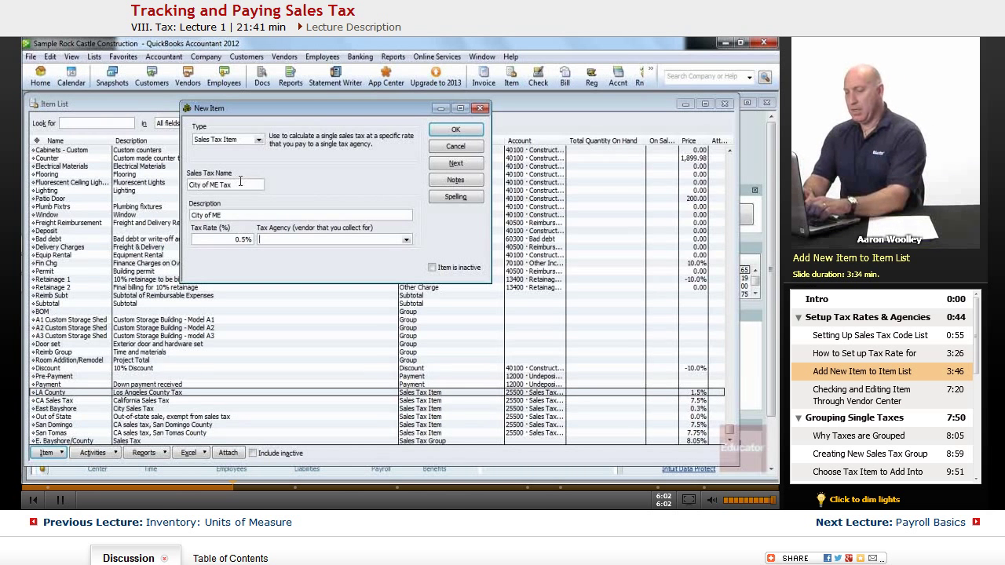
text(City)
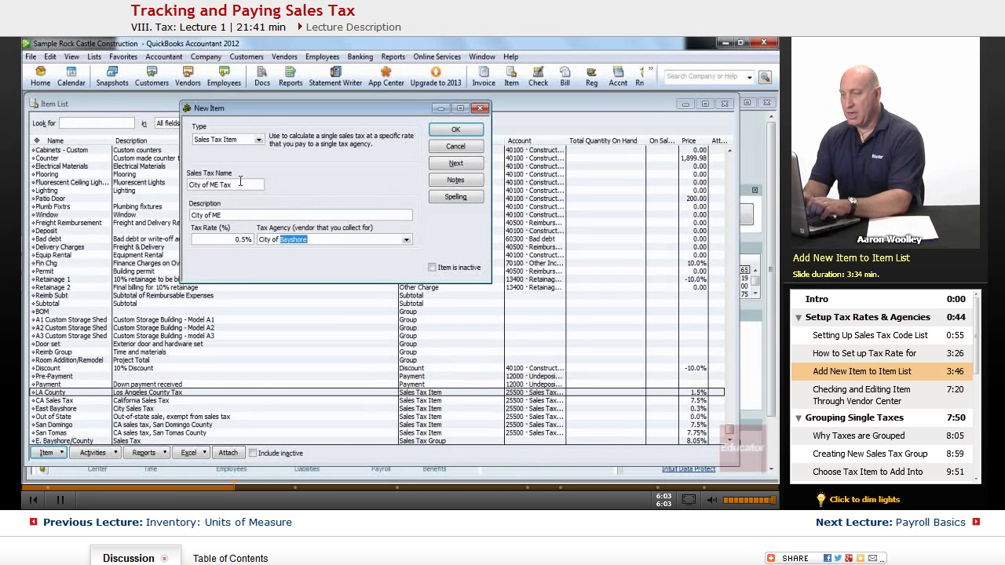
text( of ME)
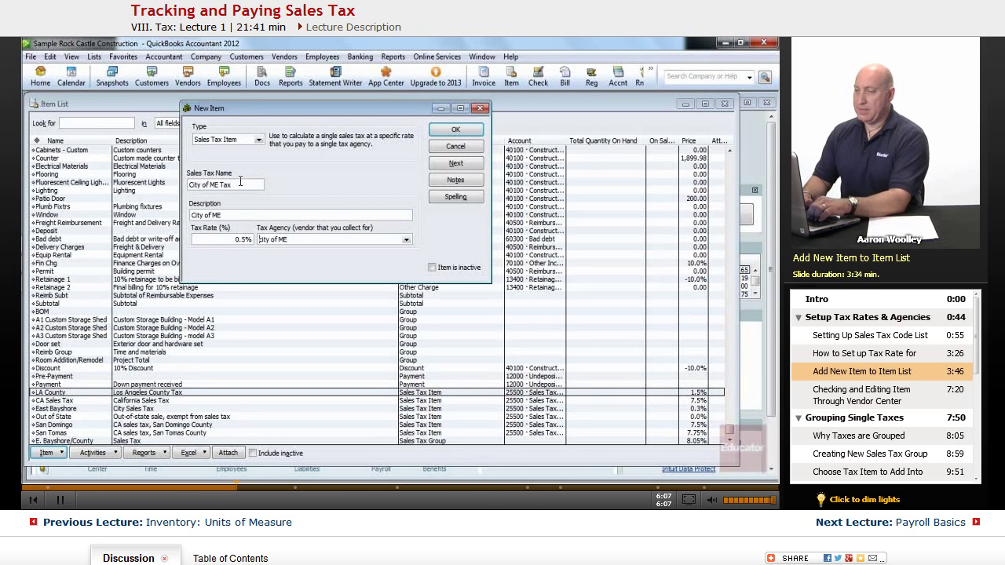
key(Tab)
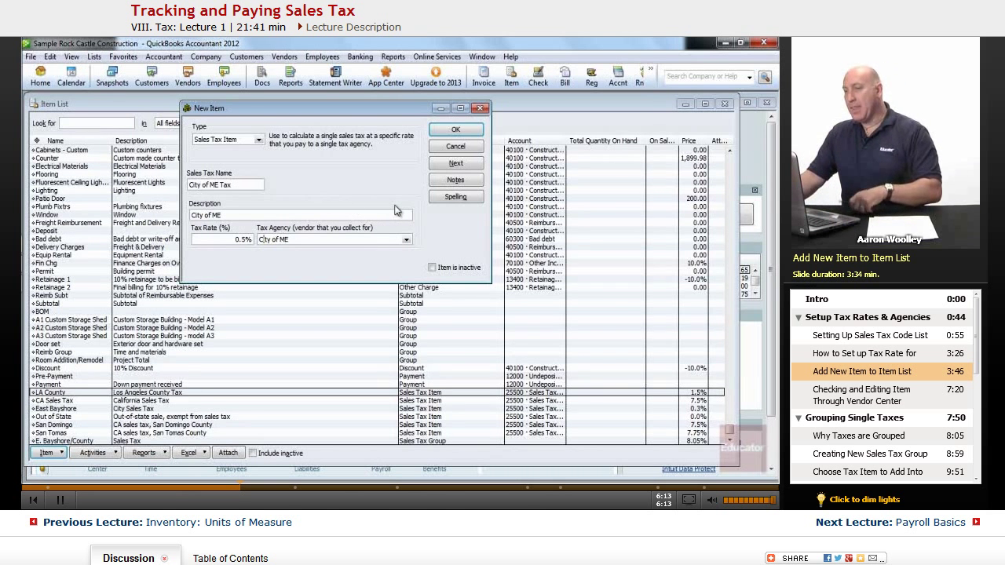
click(454, 130)
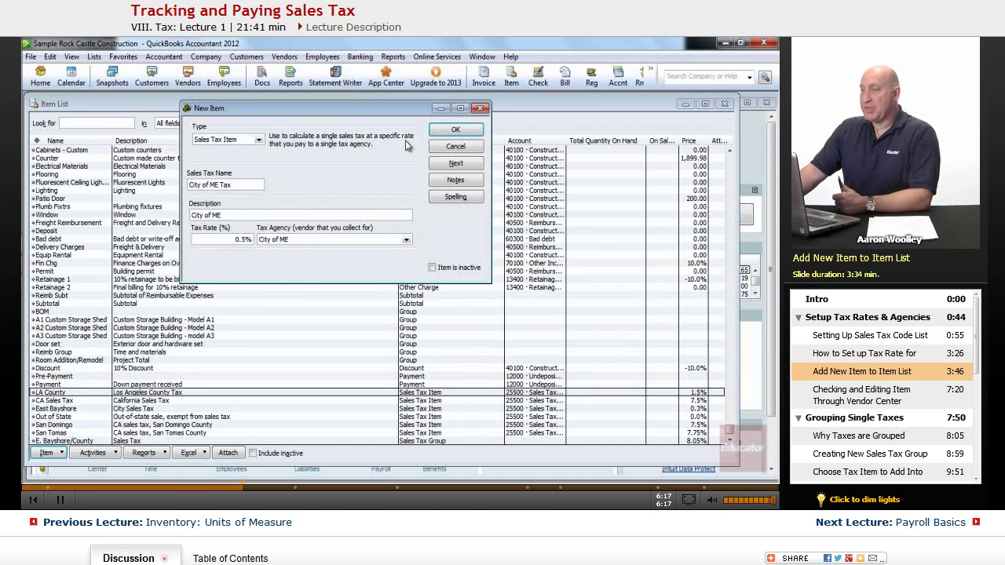
click(440, 130)
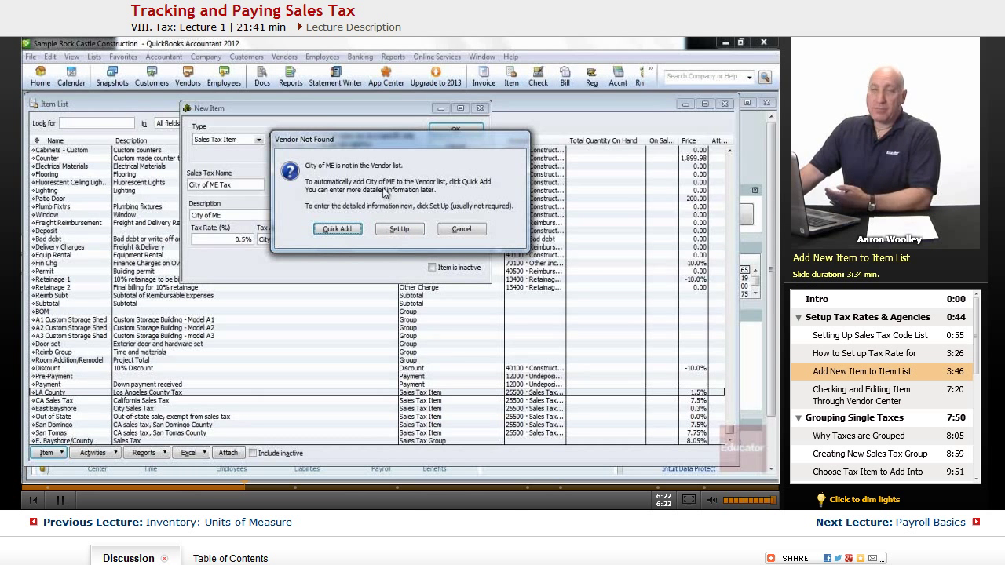
Quick Add City of ME as a new vendor and finish saving the item.
click(336, 230)
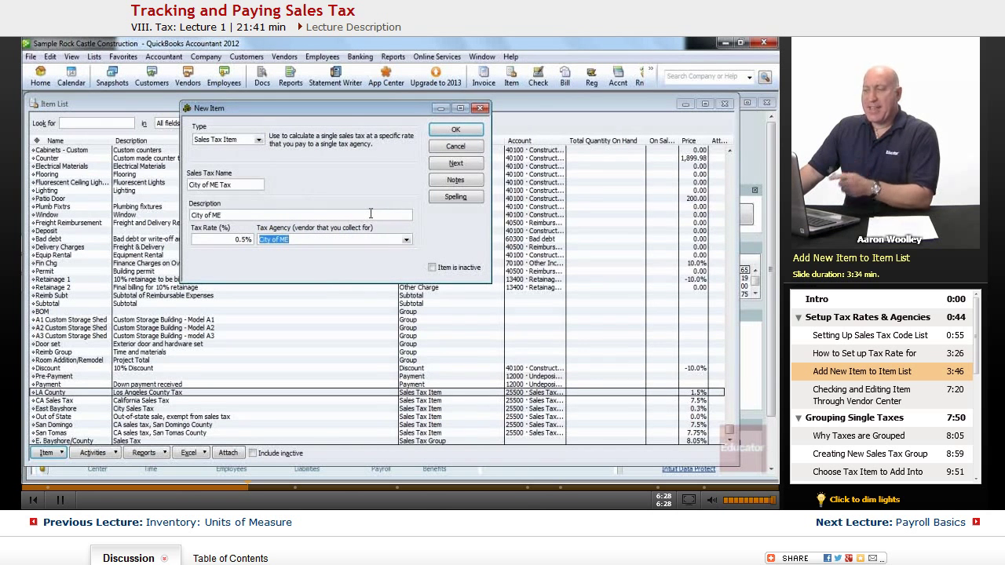
click(455, 130)
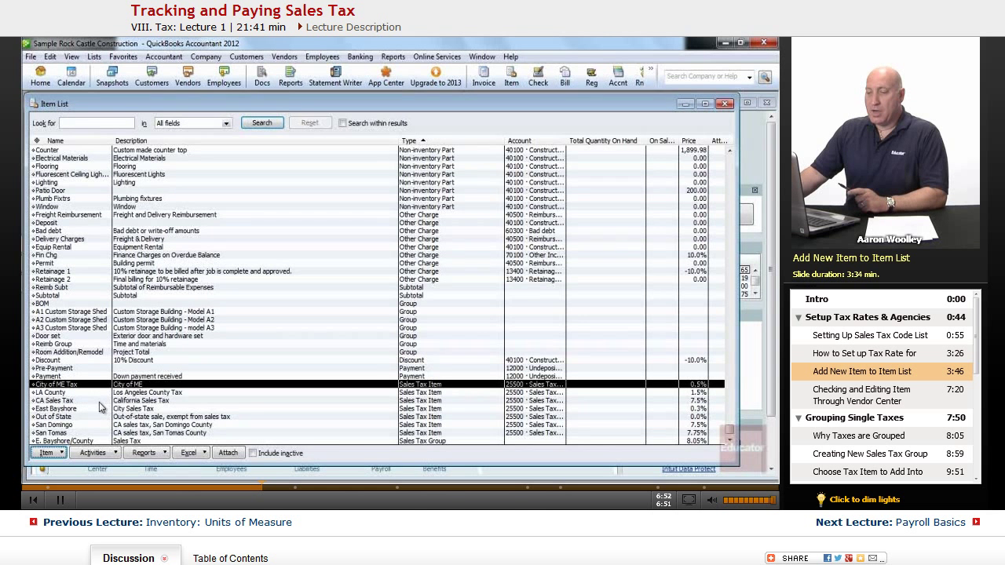
click(76, 392)
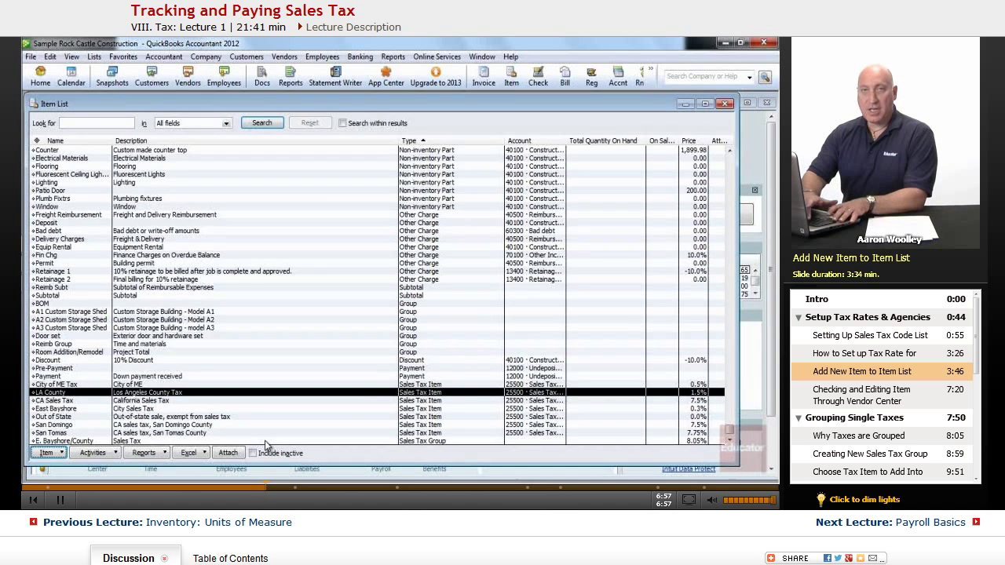
Edit the LA County item, appending ' Tax' so it reads LA County Tax, and save it.
key(ctrl+e)
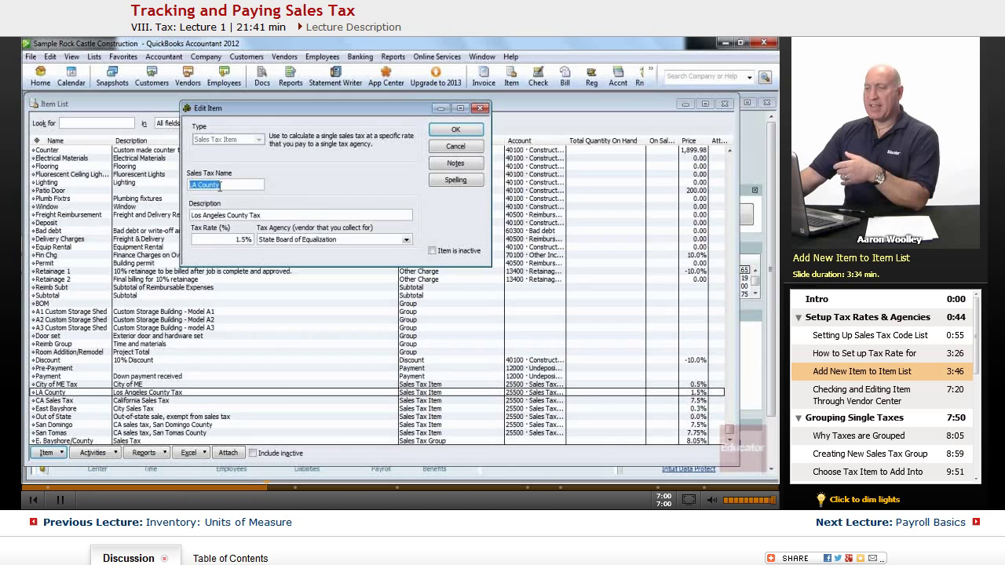
click(221, 186)
text(Tax)
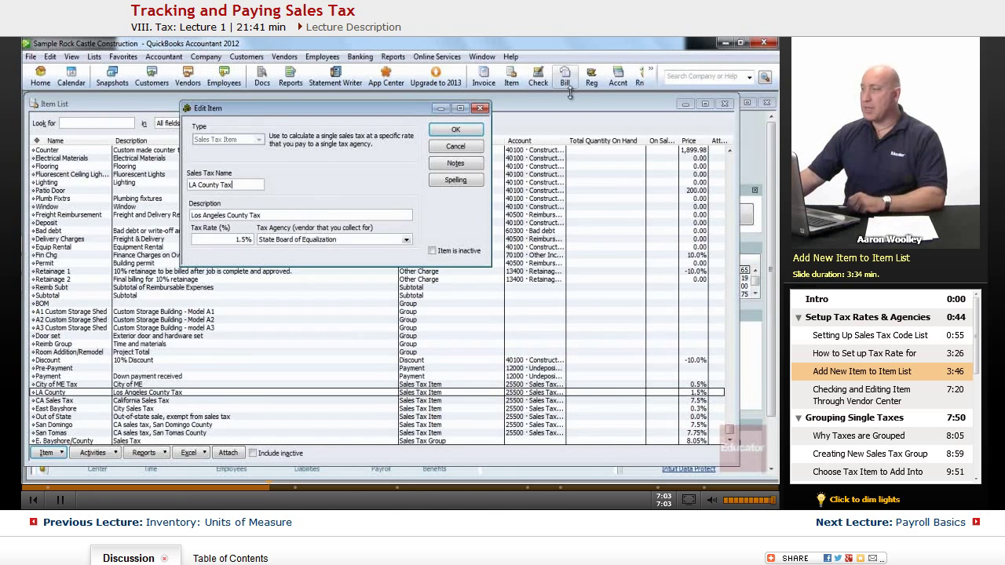
key(Return)
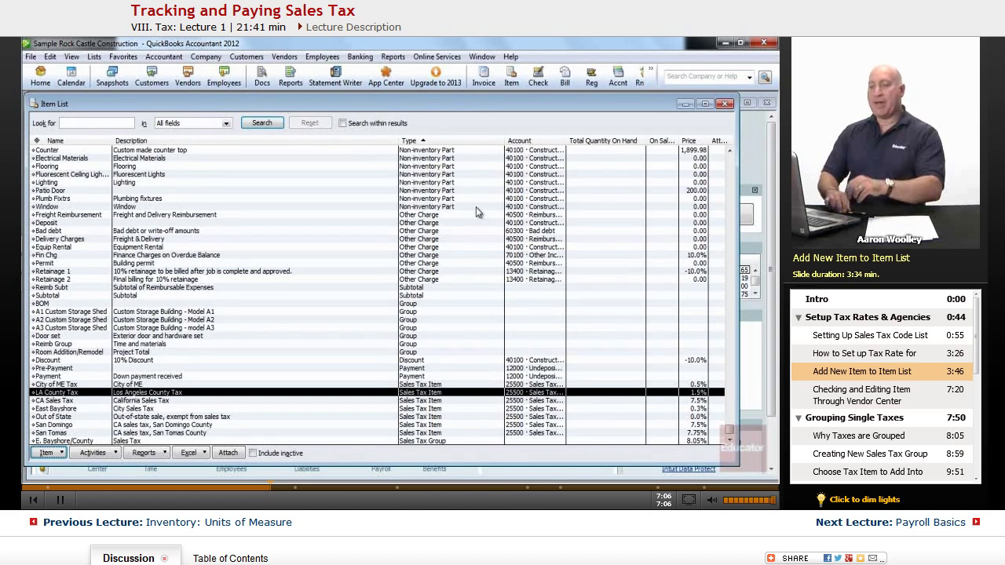